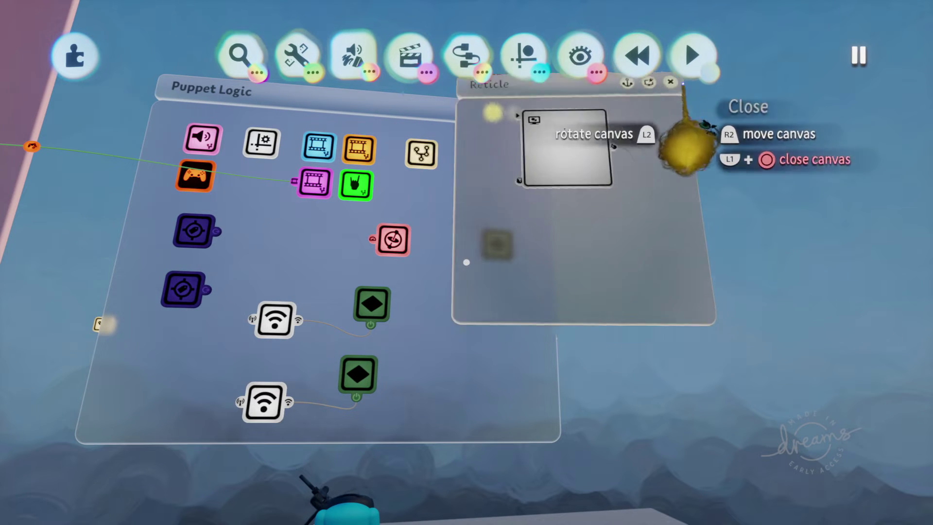
Close the extra canvas and stamp a Gadgets Text Displayer into the Reticle chip, showing its text properties
left_click(685, 89)
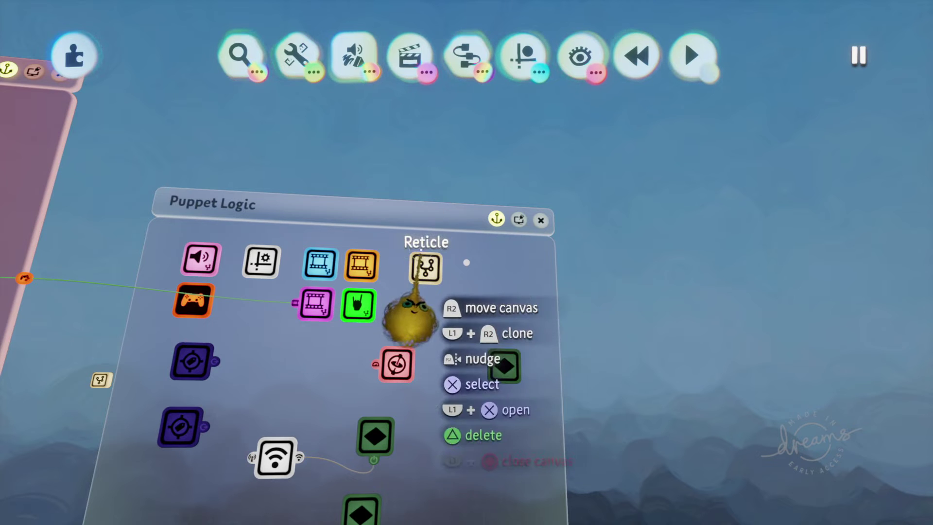
left_click(426, 266)
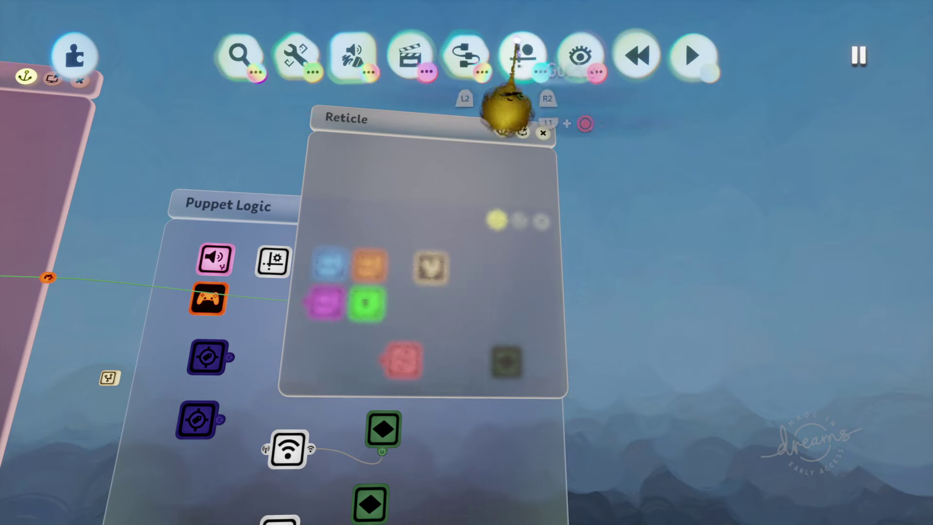
left_click(466, 55)
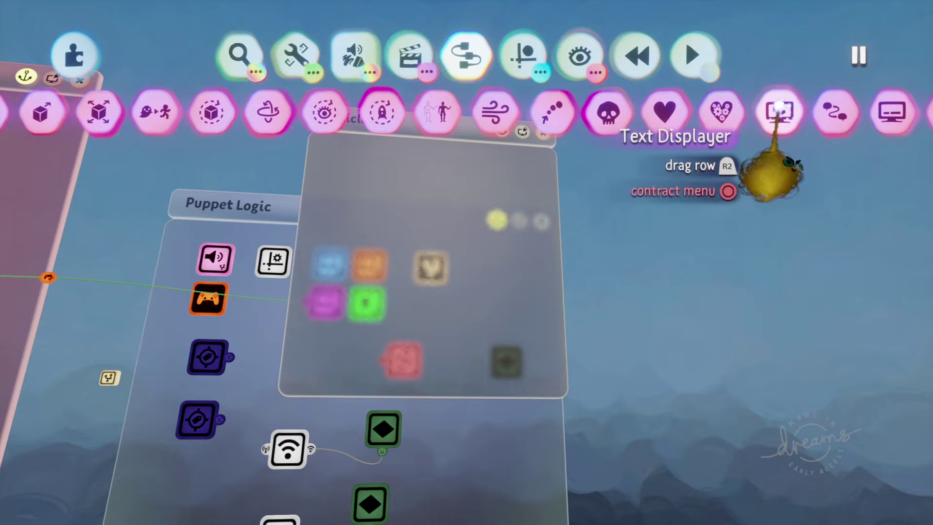
left_click(779, 113)
left_click(409, 251)
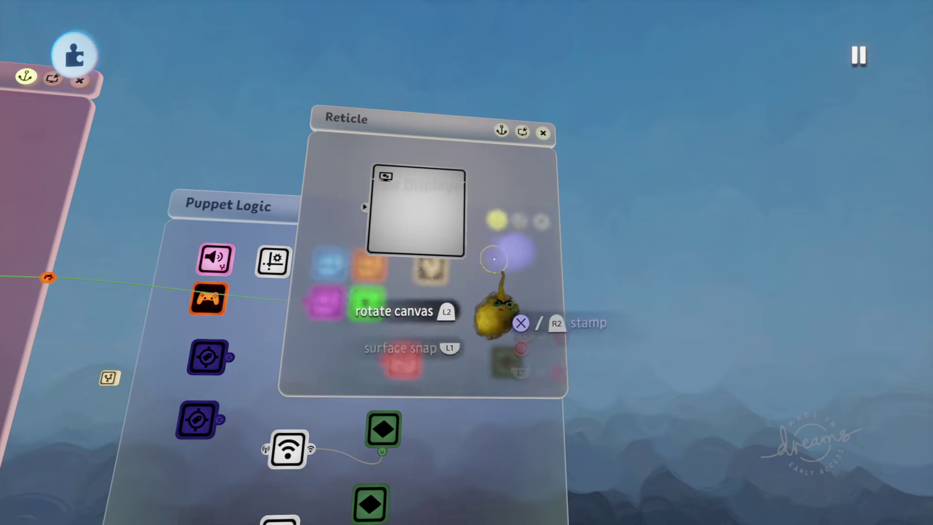
left_click(423, 273)
mouse_move(586, 278)
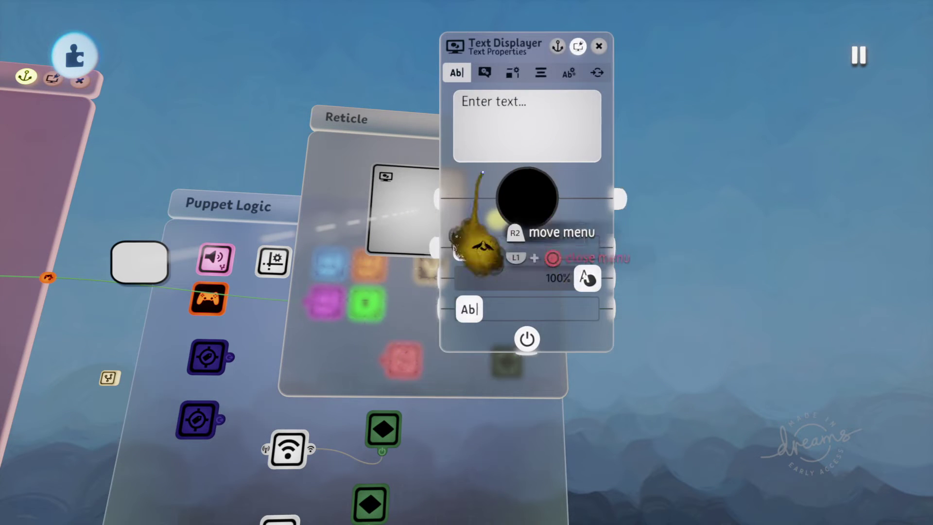
Set Text Opacity to 0% and enter 'i' as the displayed text
left_click_drag(587, 278, 467, 278)
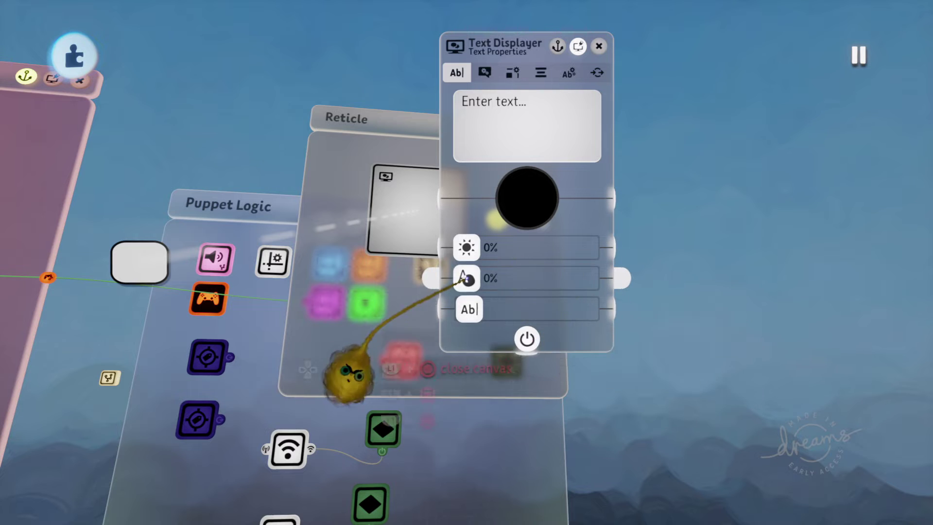
left_click_drag(624, 277, 419, 258)
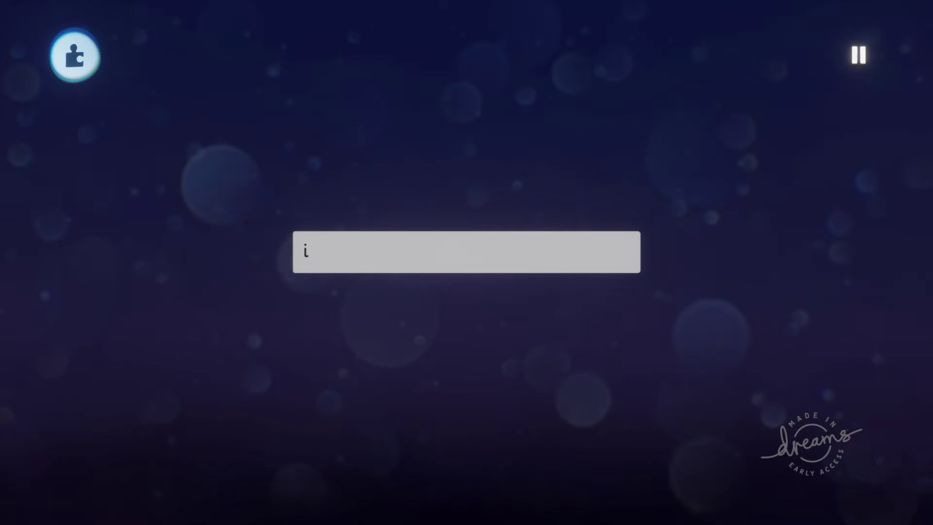
key("Return")
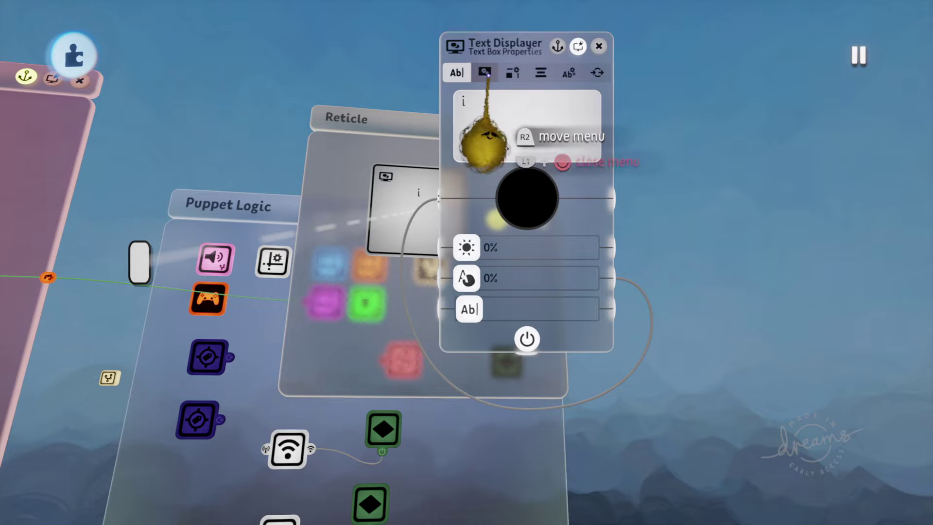
left_click(485, 72)
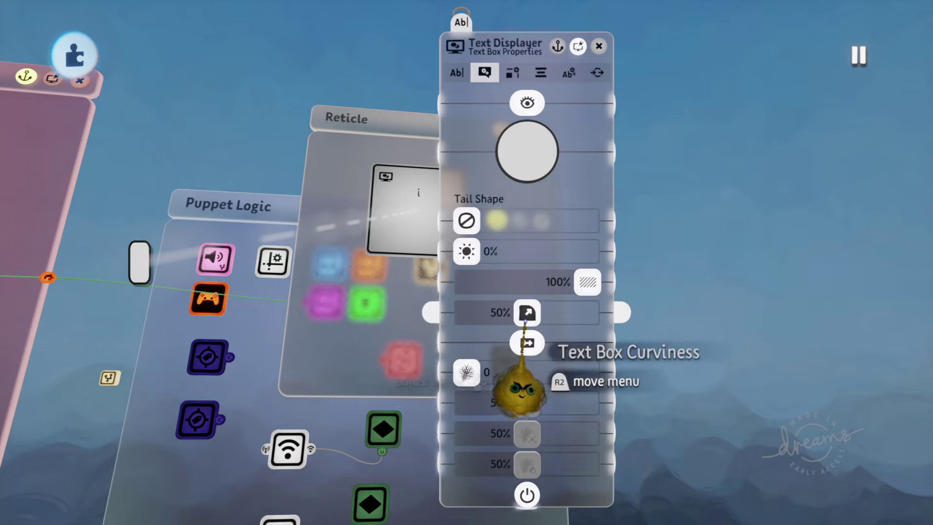
Set Text Box Curviness to 100%
left_click_drag(527, 312, 817, 440)
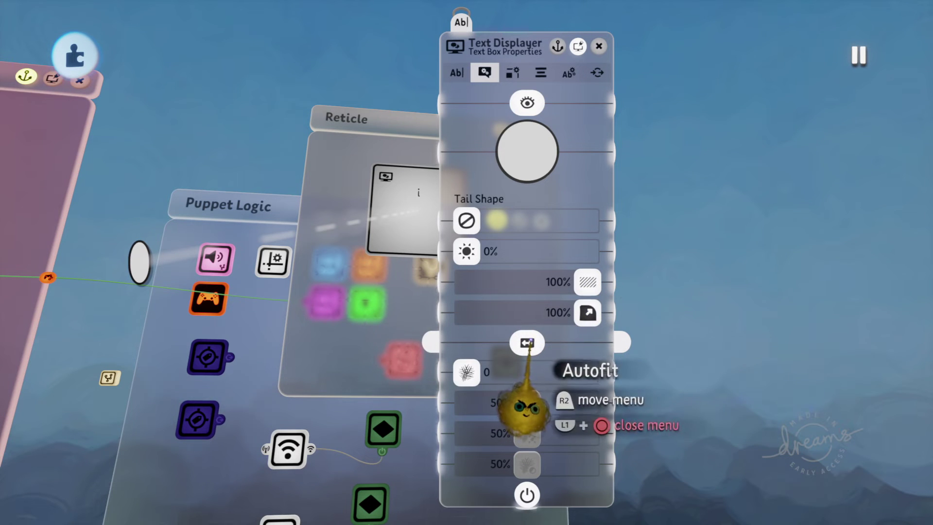
left_click(512, 72)
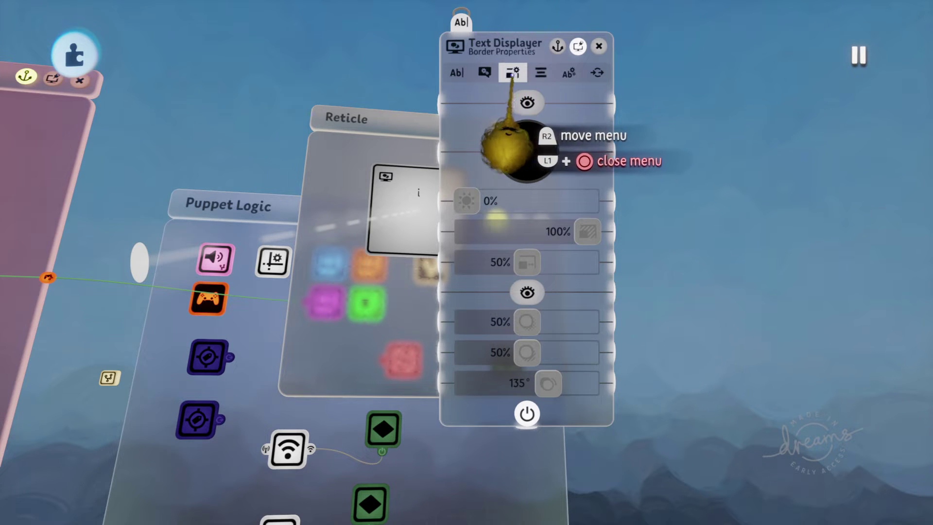
Set text alignment and screen alignment both to Center and Middle
left_click(540, 72)
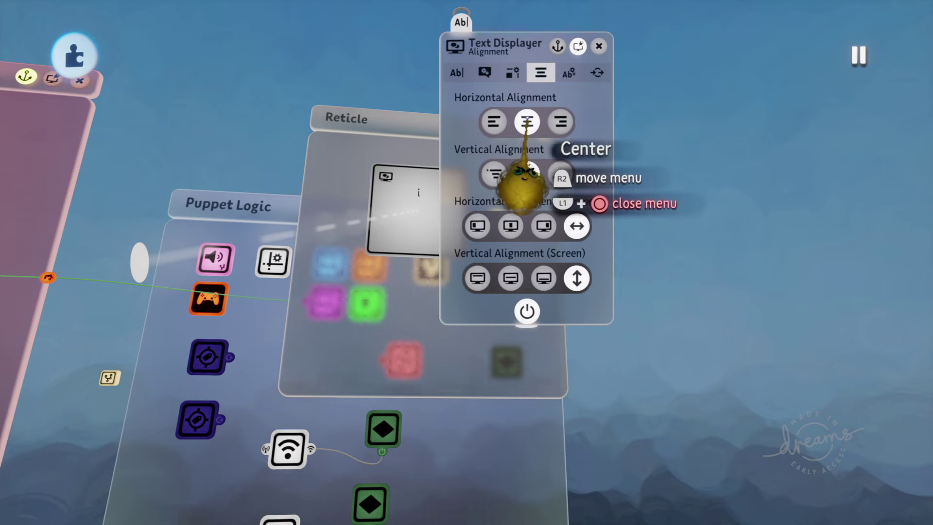
left_click(527, 122)
left_click(527, 174)
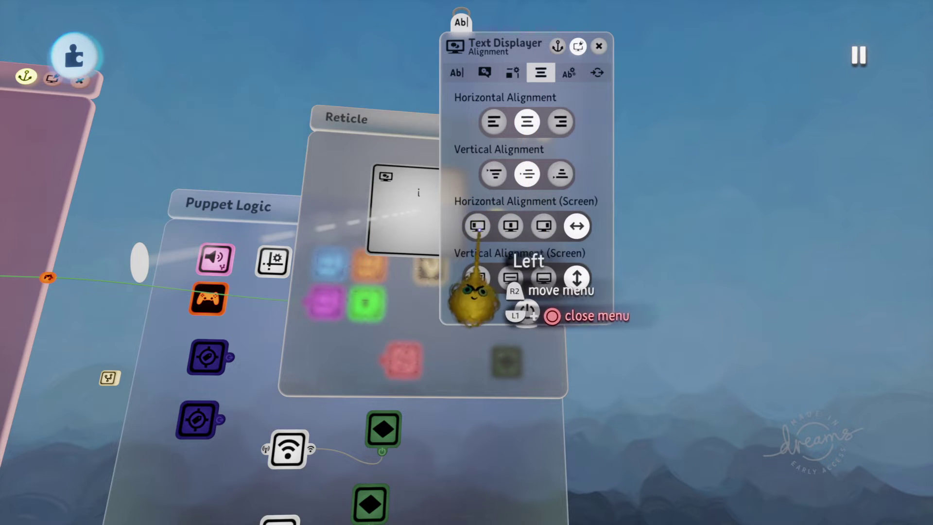
left_click(510, 226)
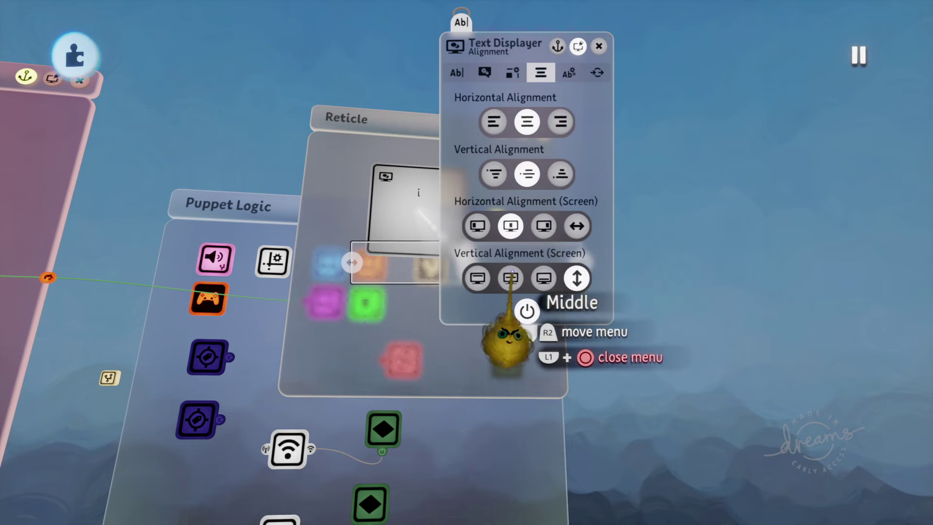
left_click(510, 278)
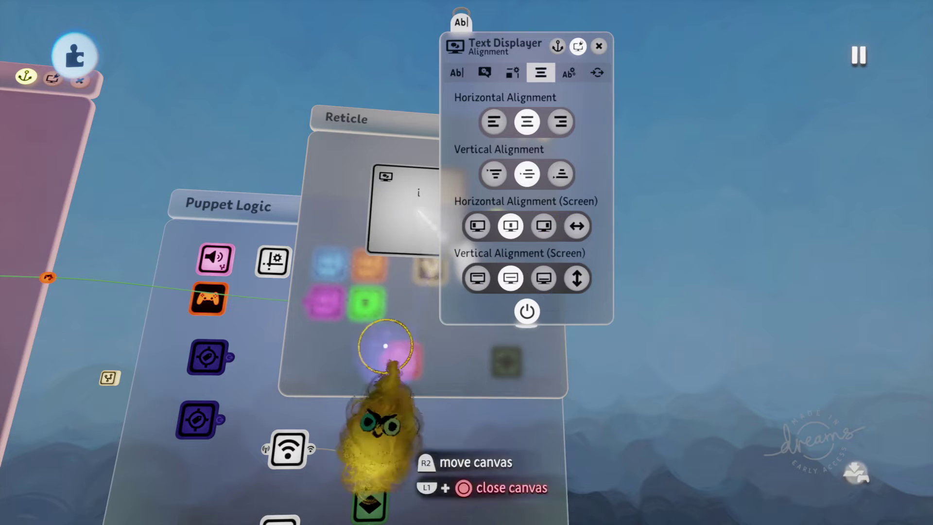
Show Text Box Properties, with the tweak menu moved right and the Reticle window moved left
left_click(457, 72)
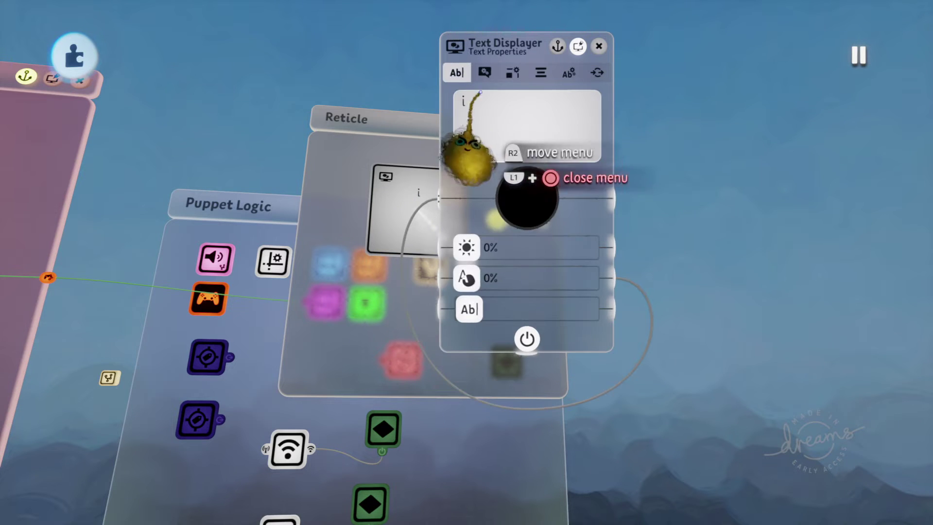
left_click(484, 72)
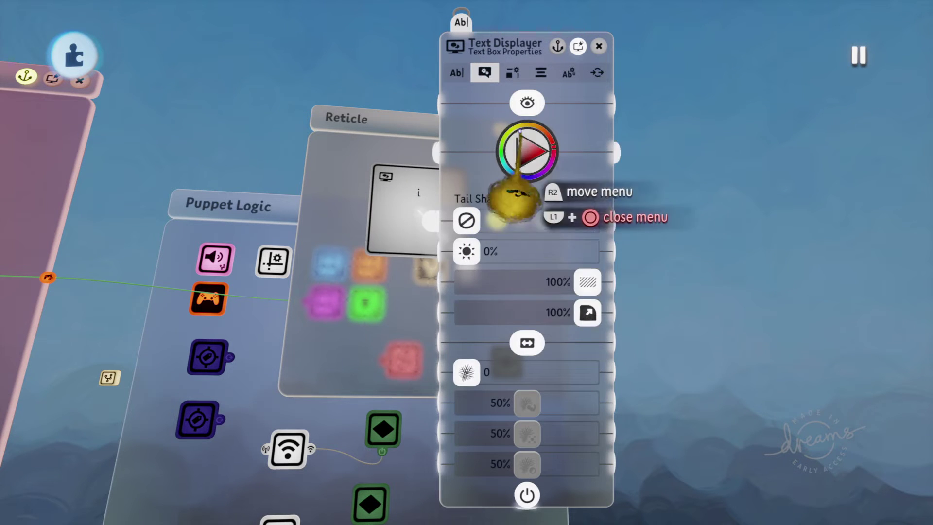
left_click_drag(467, 284, 718, 313)
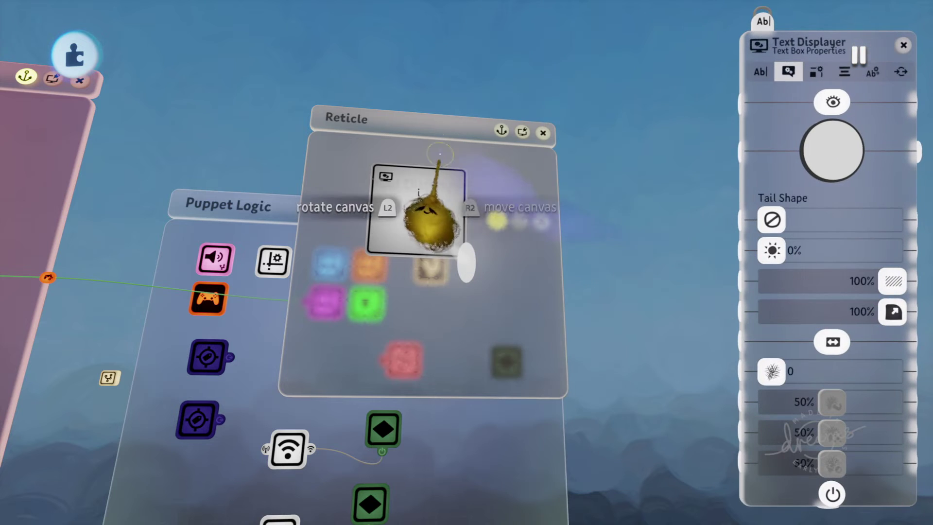
left_click_drag(434, 204, 234, 187)
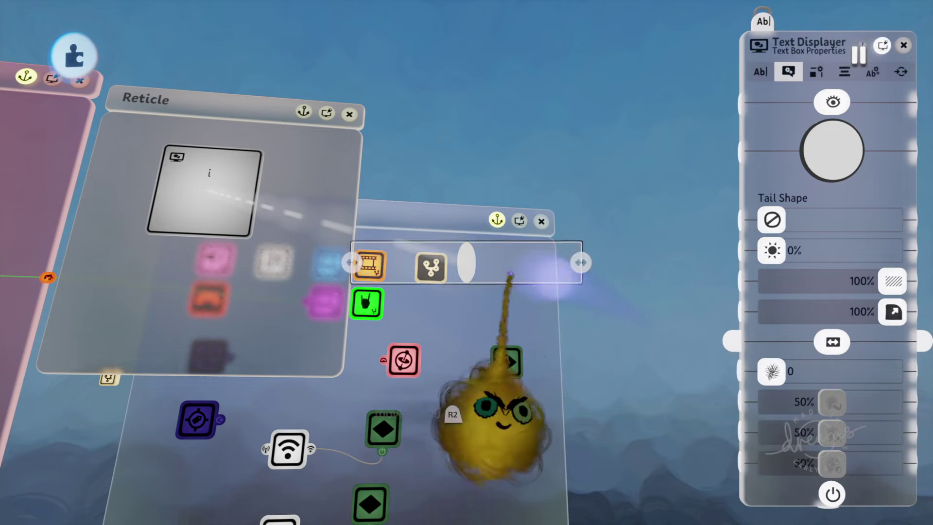
Toggle Autofit and narrow the white oval text box into a thin, tall shape
left_click(832, 341)
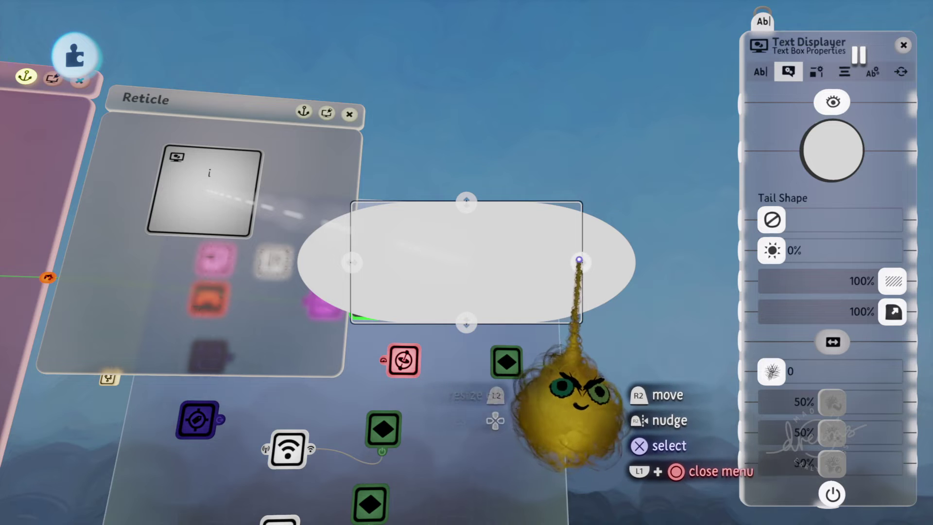
left_click_drag(557, 250, 475, 213)
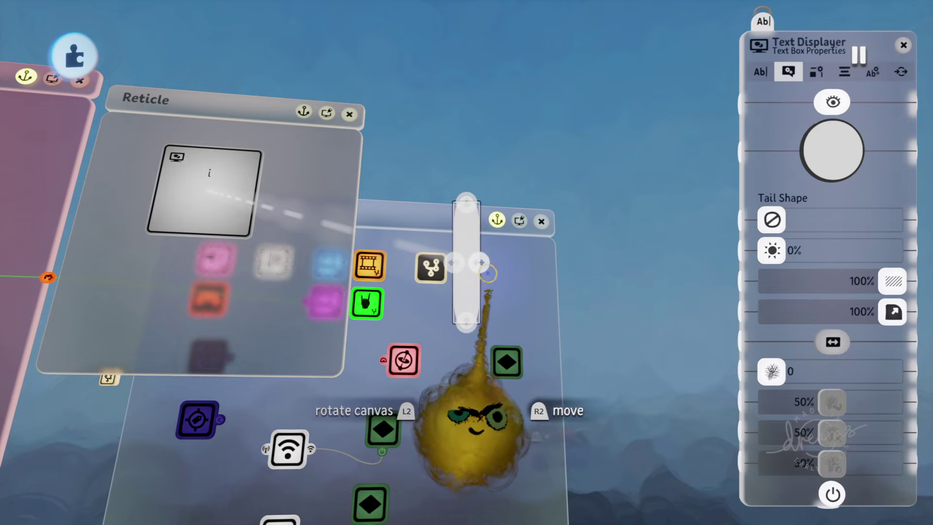